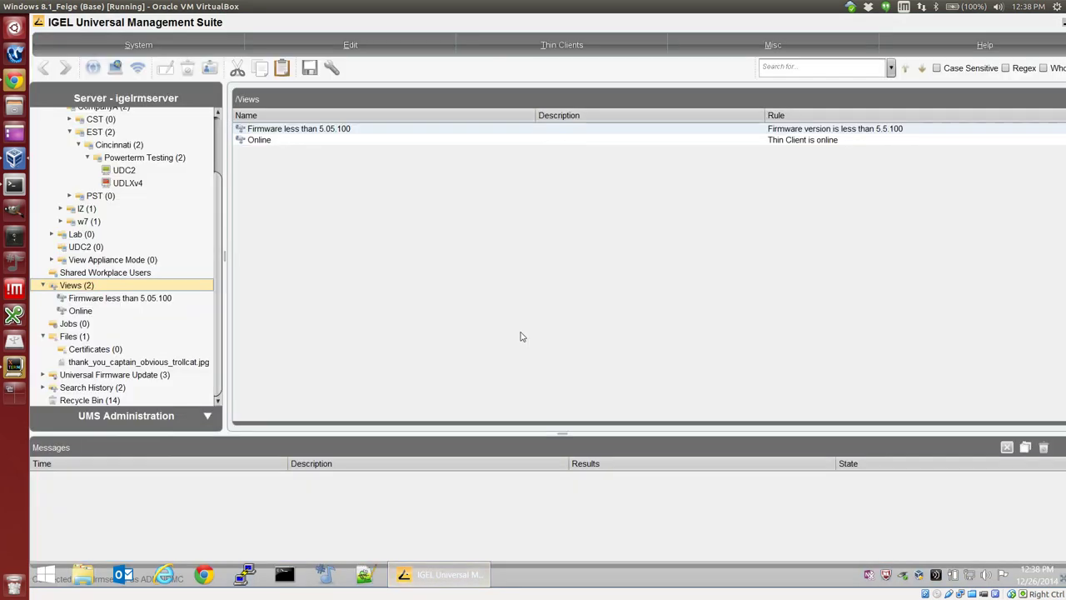
Switch the virtual machine to full screen and refit the management suite window to the display
{"action": "key", "text": "ctrl+f"}
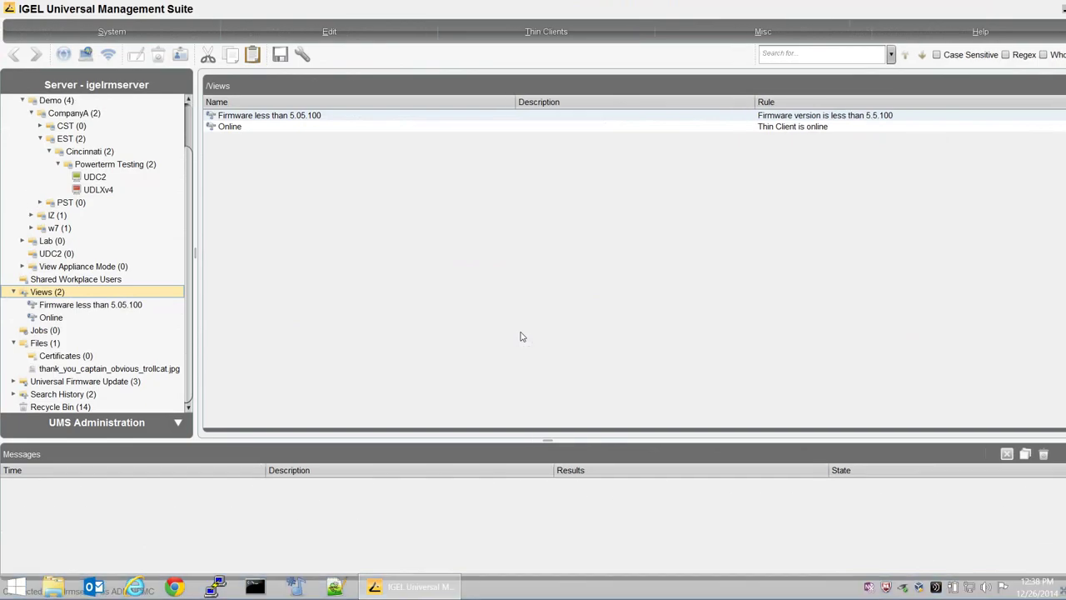
{"action": "left_click", "coordinate": [1063, 10]}
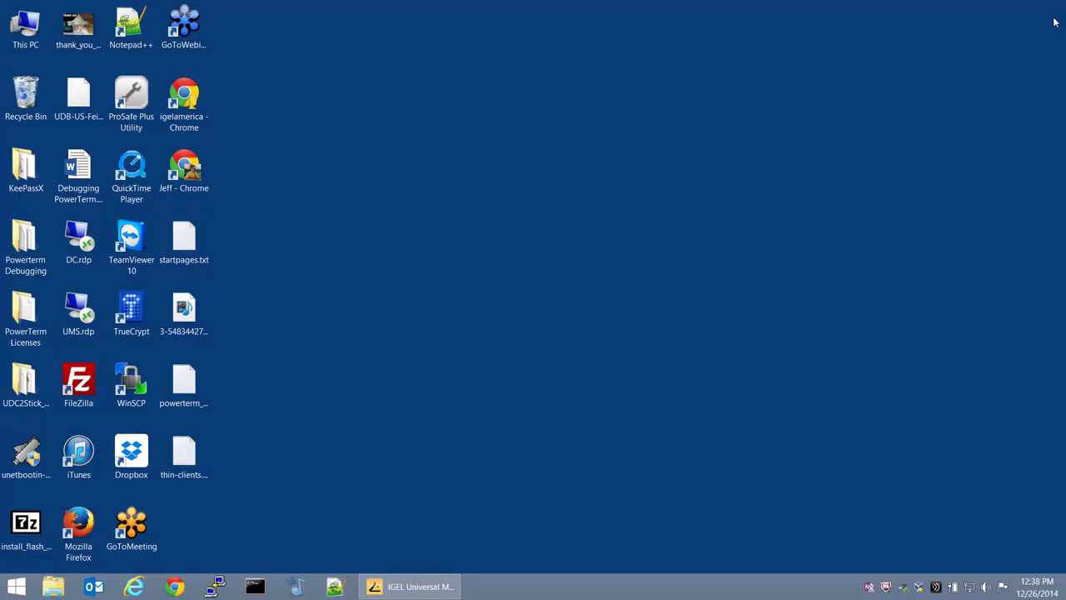
{"action": "left_click", "coordinate": [429, 588]}
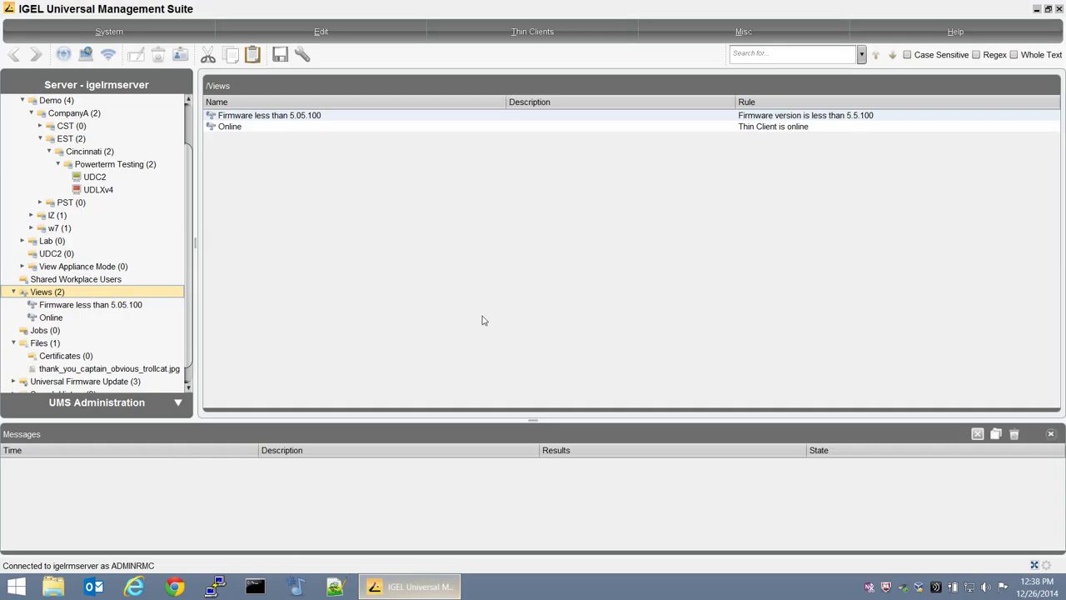
Open the UDLXv4 thin client's details and examine its product ID
{"action": "left_click", "coordinate": [96, 190]}
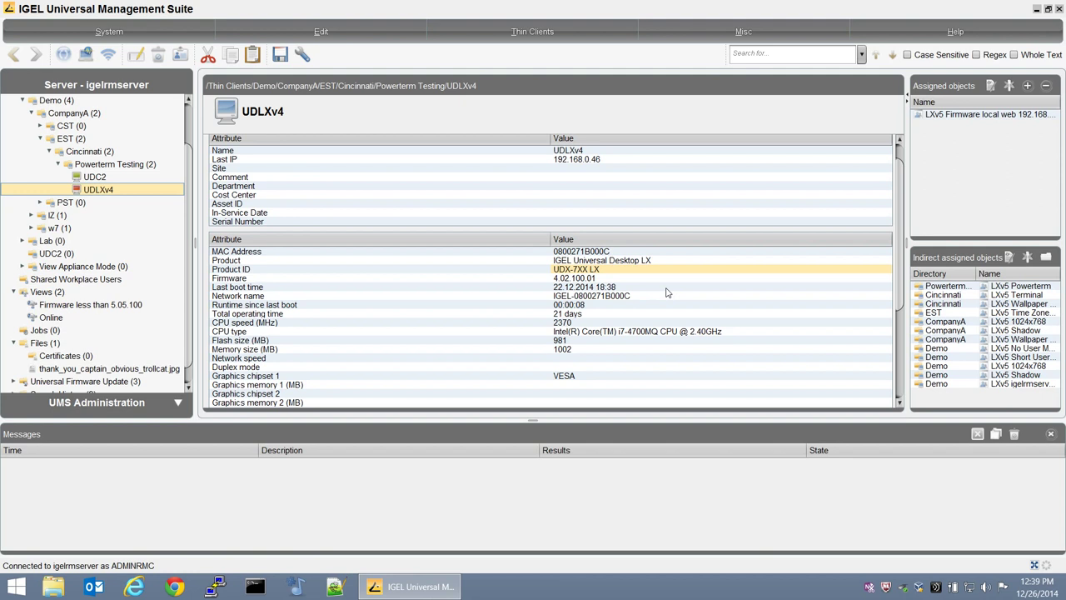
Start creating a new view in the Views folder with the name Entry Licenses
{"action": "scroll", "coordinate": [163, 258], "scroll_direction": "down", "scroll_amount": 1}
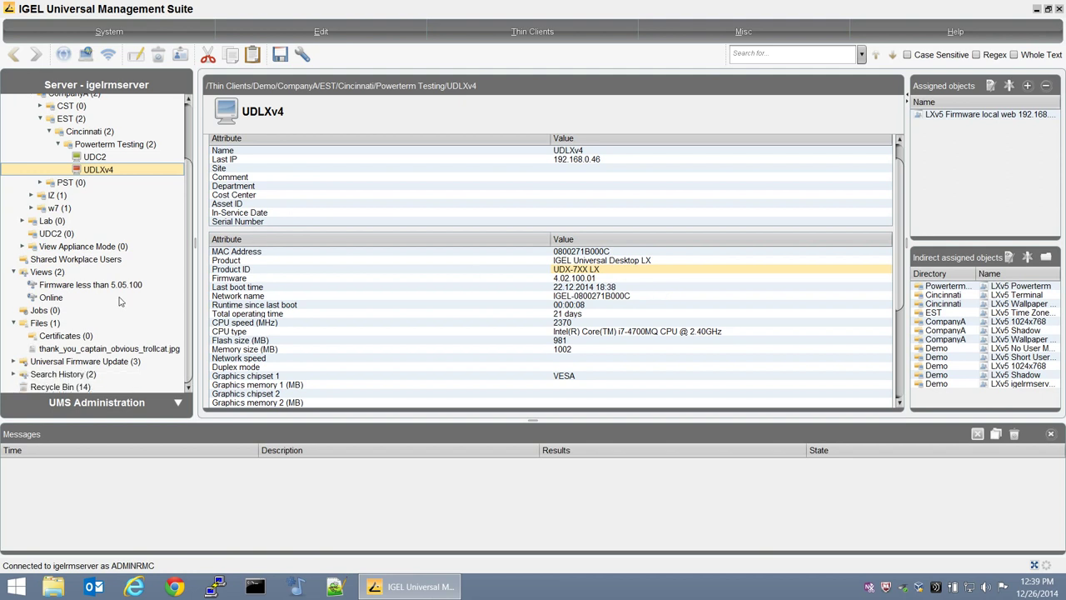
{"action": "left_click", "coordinate": [51, 272]}
{"action": "right_click", "coordinate": [52, 272]}
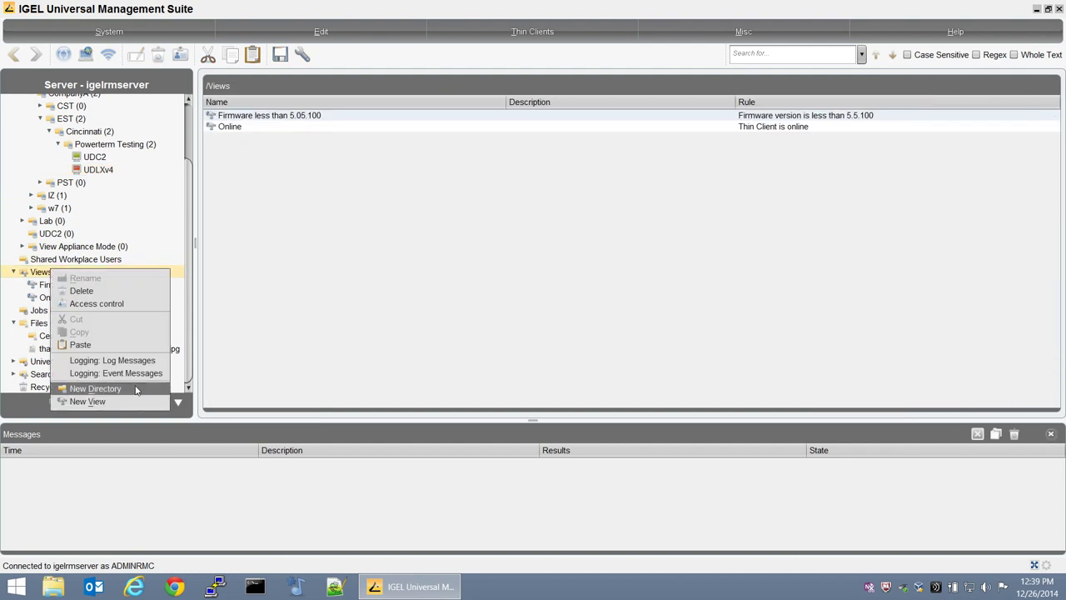
{"action": "left_click", "coordinate": [127, 403]}
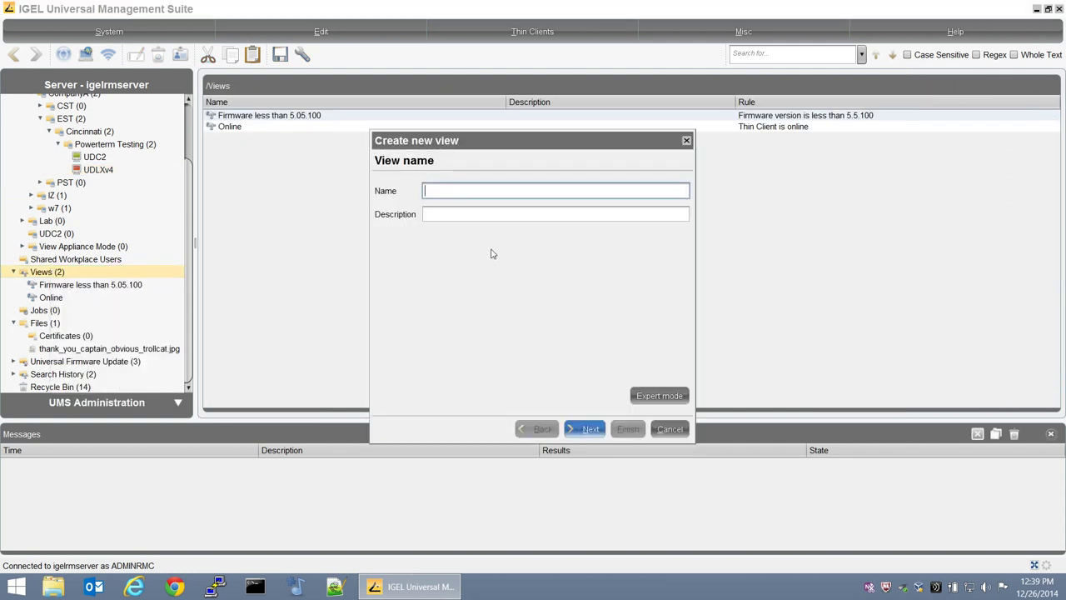
{"action": "type", "text": "Entry Licenses"}
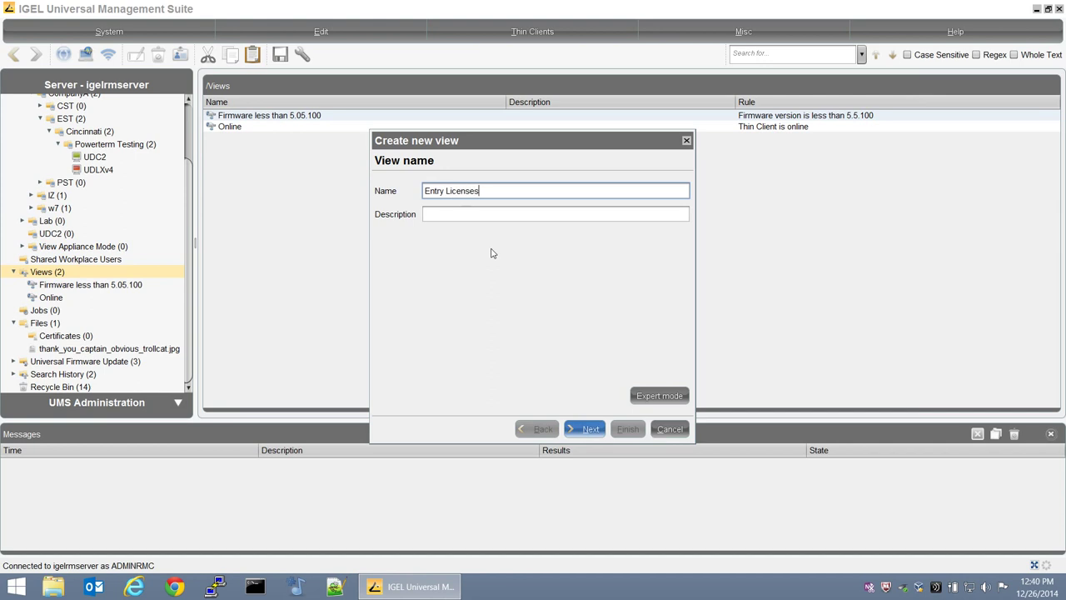
{"action": "left_click", "coordinate": [587, 429]}
Define the view's criterion as Product ID with the search text "-1" and finish creating the view
{"action": "left_click", "coordinate": [521, 205]}
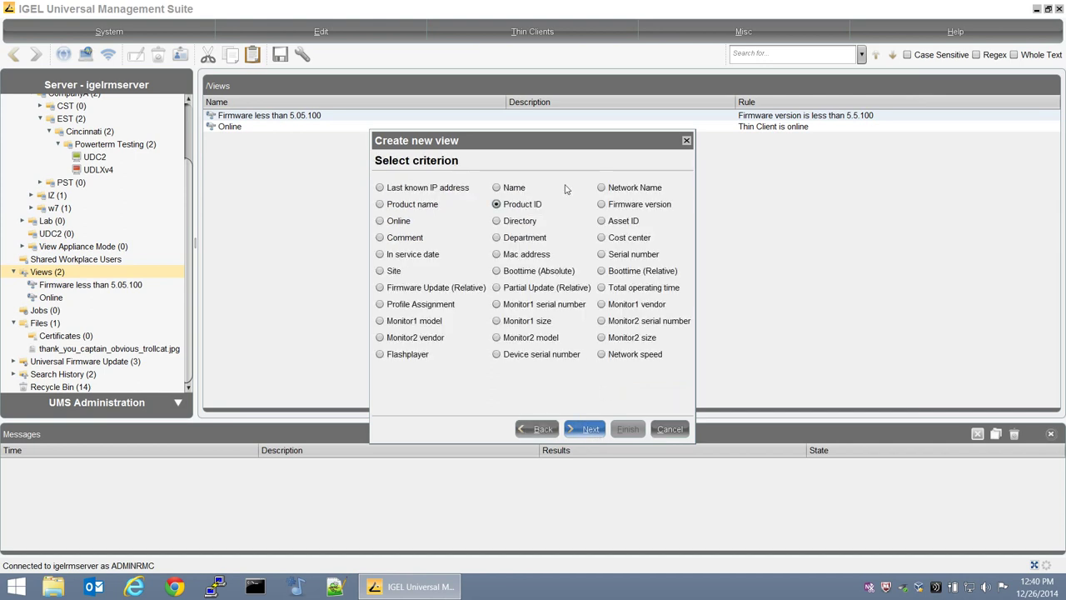
{"action": "left_click", "coordinate": [583, 429]}
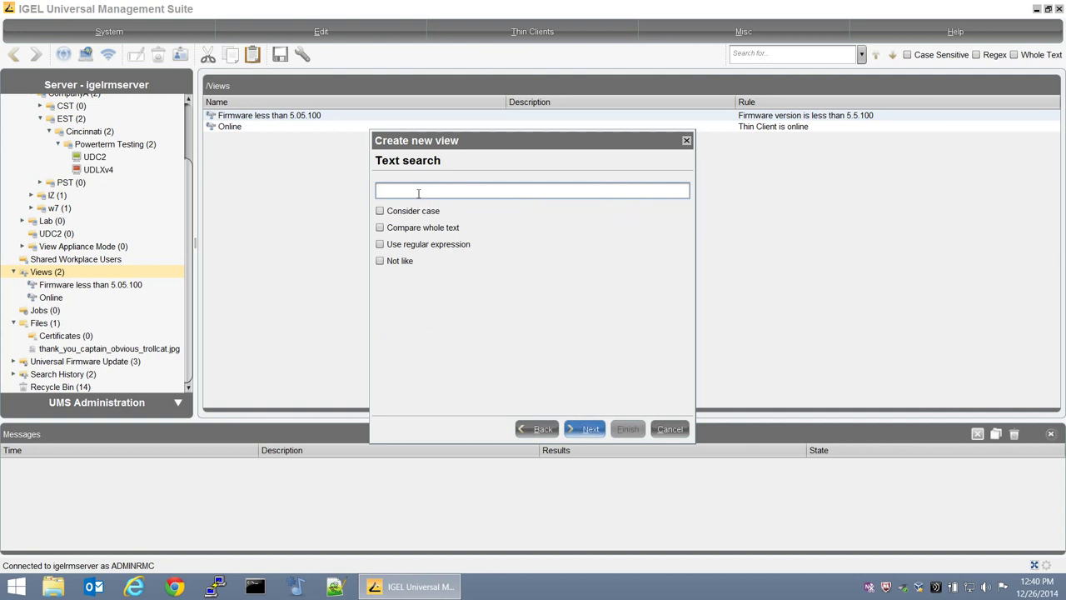
{"action": "type", "text": "-1"}
{"action": "left_click", "coordinate": [592, 429]}
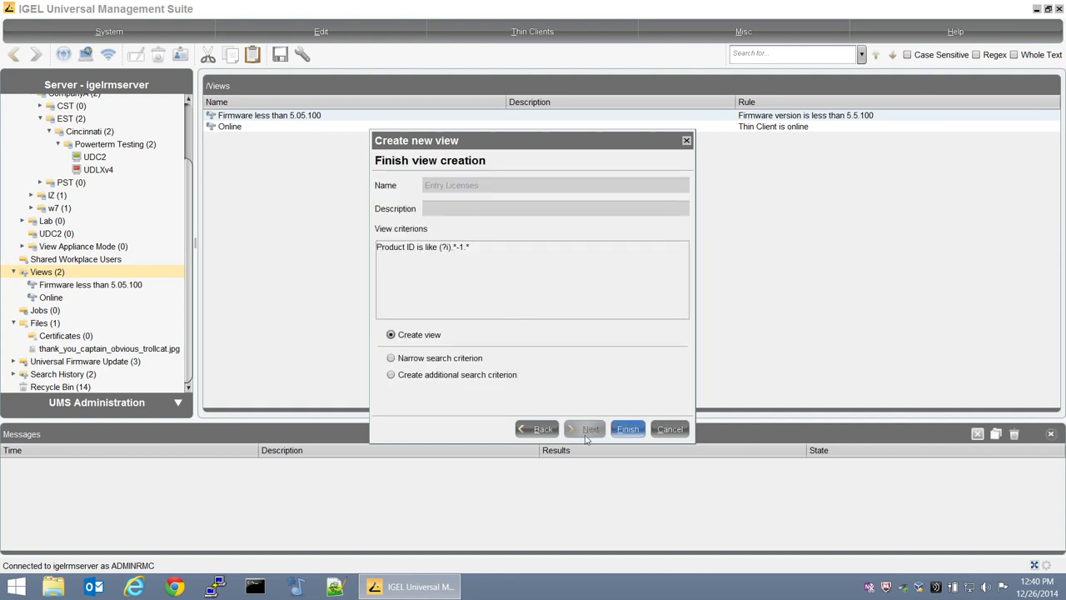
{"action": "left_click", "coordinate": [628, 429]}
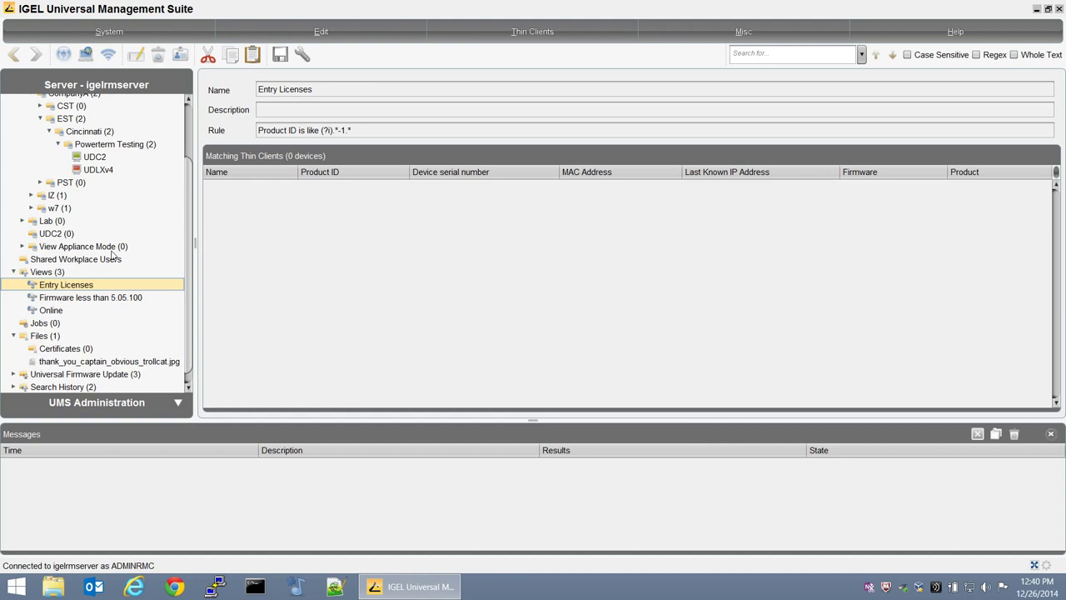
Copy the Entry Licenses view and paste the duplicate into the Views folder
{"action": "right_click", "coordinate": [55, 270]}
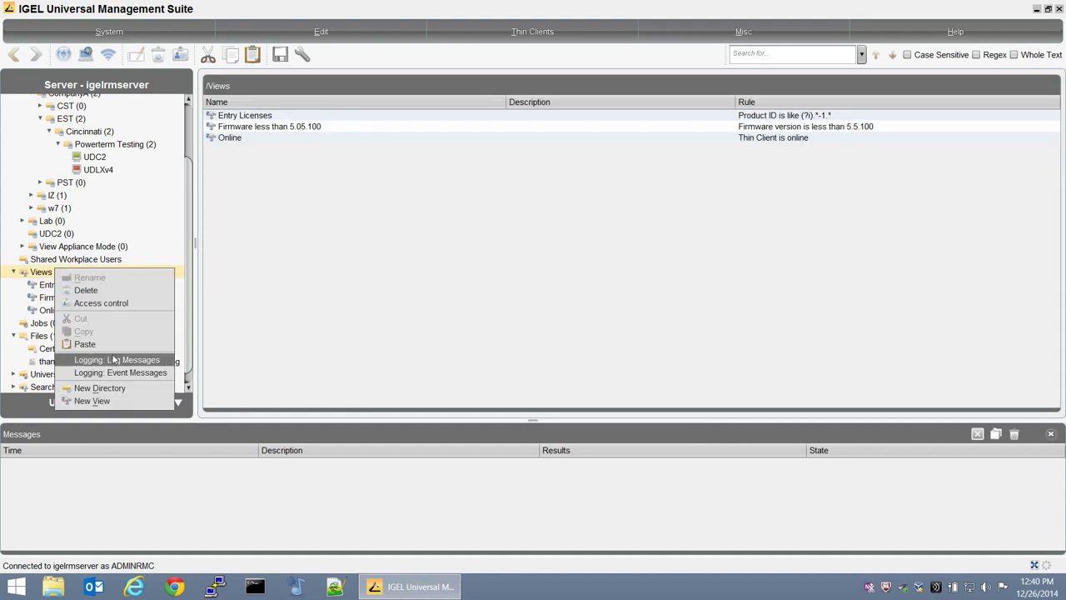
{"action": "left_click", "coordinate": [44, 280]}
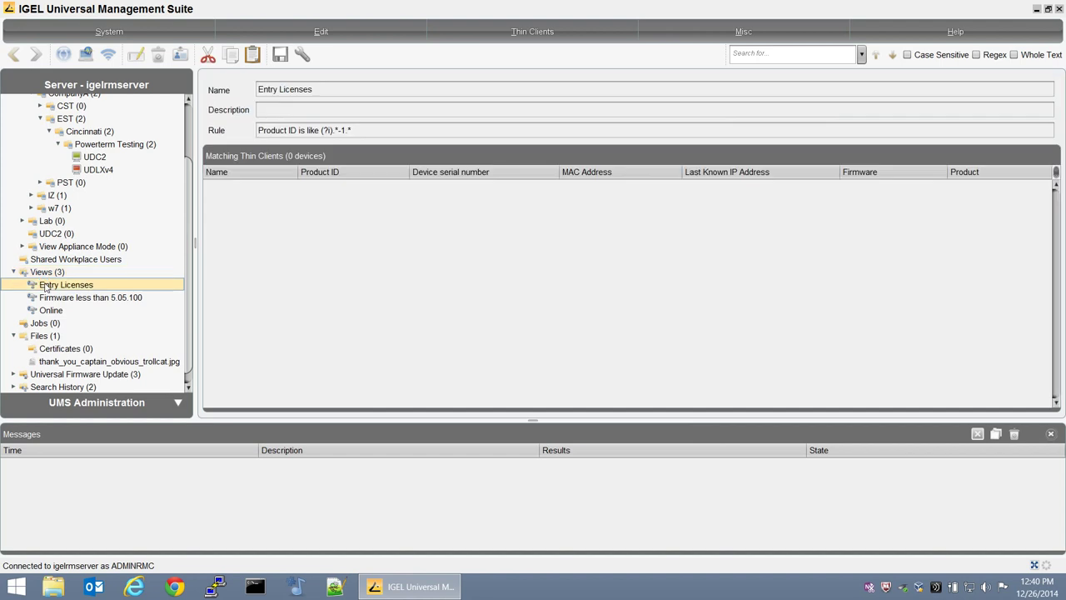
{"action": "right_click", "coordinate": [45, 284]}
{"action": "left_click", "coordinate": [70, 349]}
{"action": "right_click", "coordinate": [60, 275]}
{"action": "left_click", "coordinate": [89, 350]}
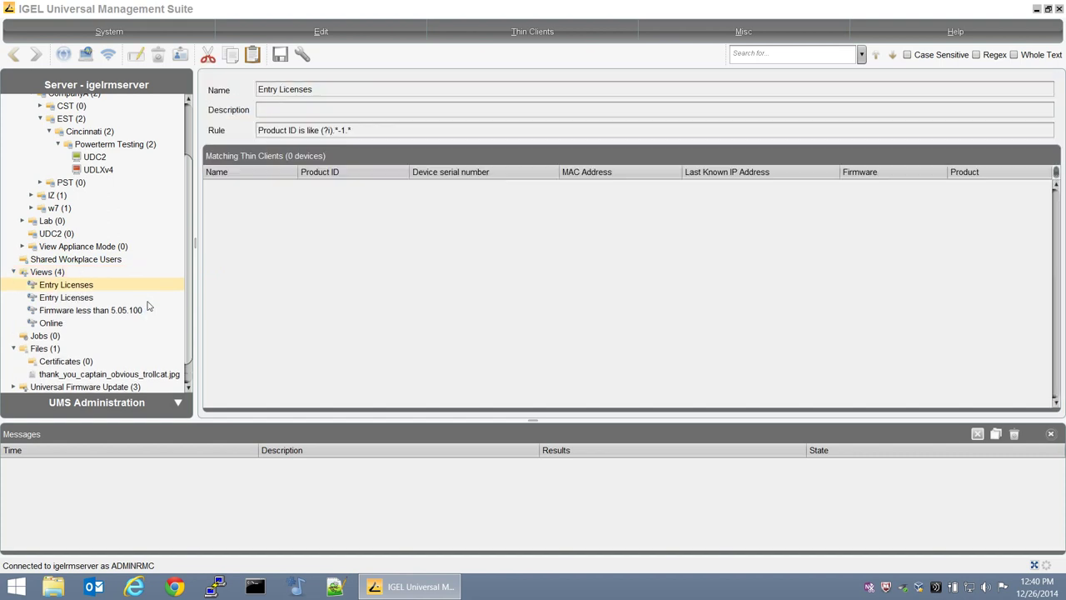
Edit one Entry Licenses view, renaming it Standard Licenses and setting its Product ID value to (?i).*-4.*
{"action": "right_click", "coordinate": [111, 291]}
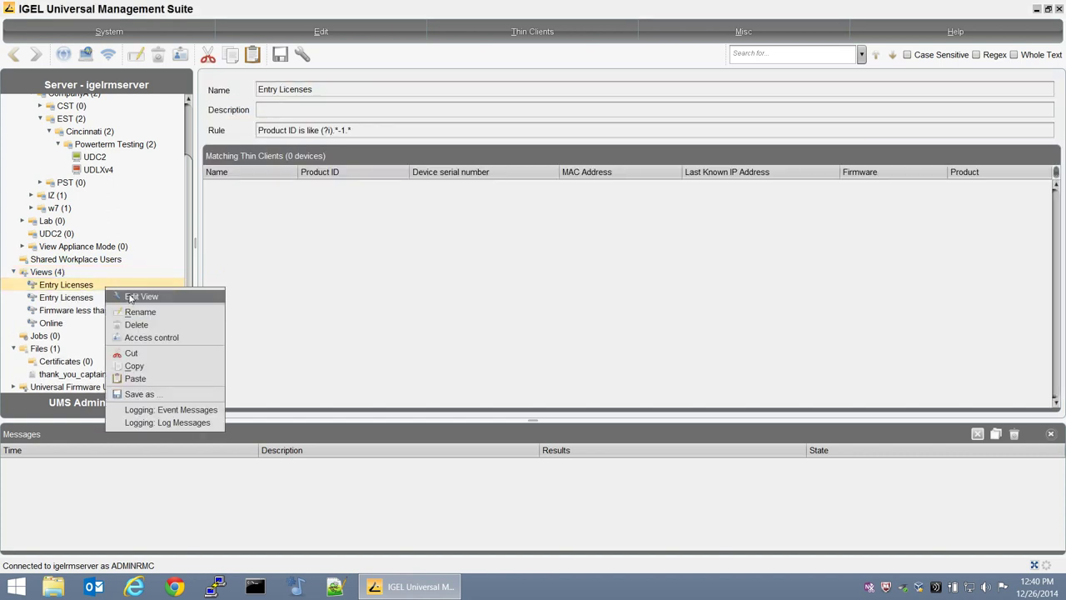
{"action": "left_click", "coordinate": [138, 297]}
{"action": "double_click", "coordinate": [422, 166]}
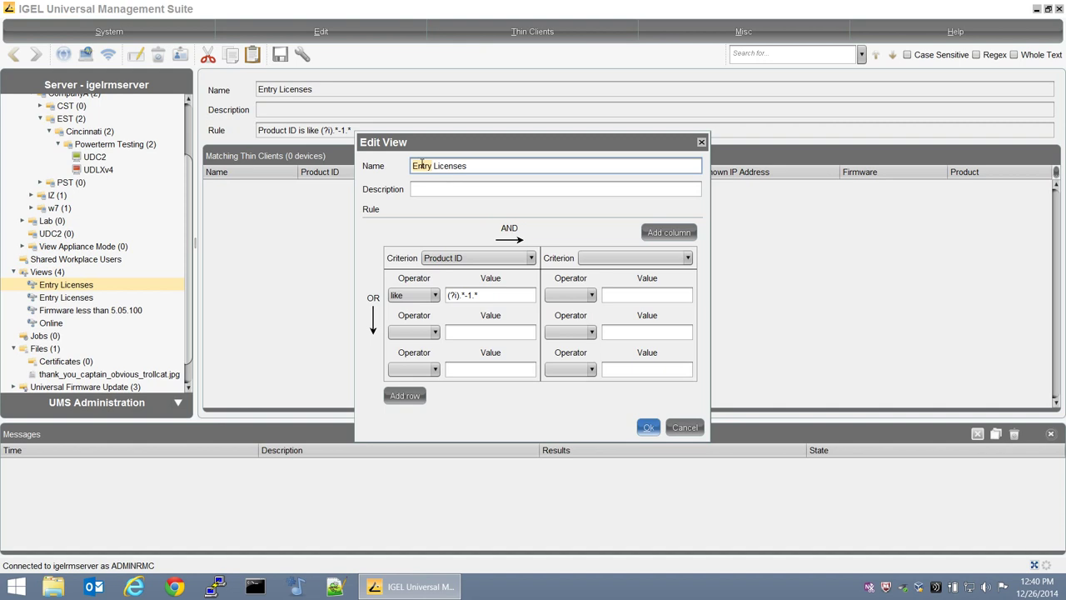
{"action": "type", "text": "Standard"}
{"action": "left_click", "coordinate": [466, 295]}
{"action": "type", "text": "4"}
{"action": "key", "text": "Delete"}
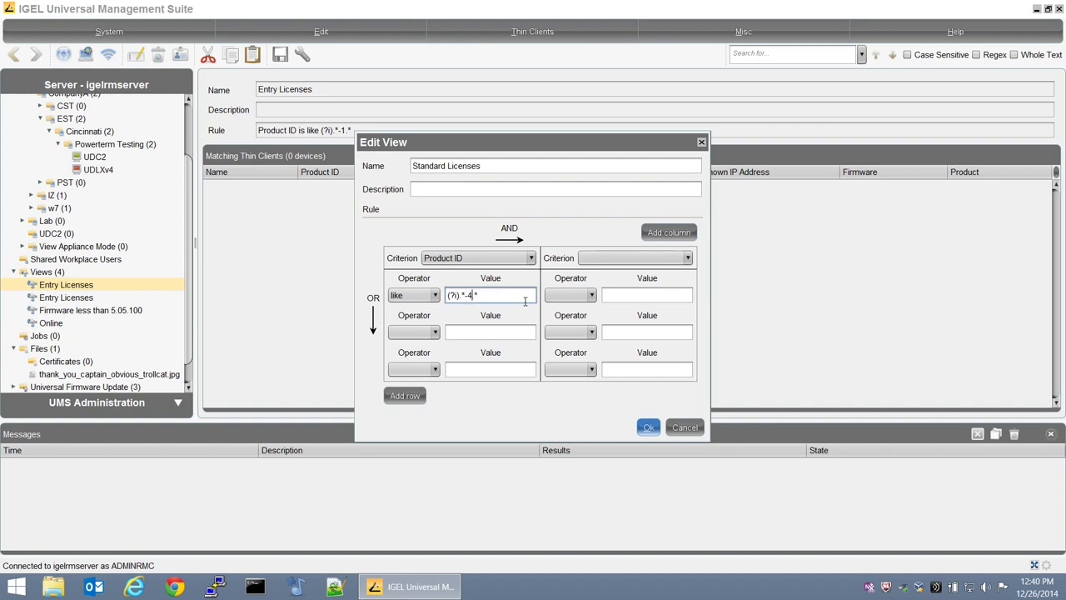
{"action": "left_click", "coordinate": [648, 427]}
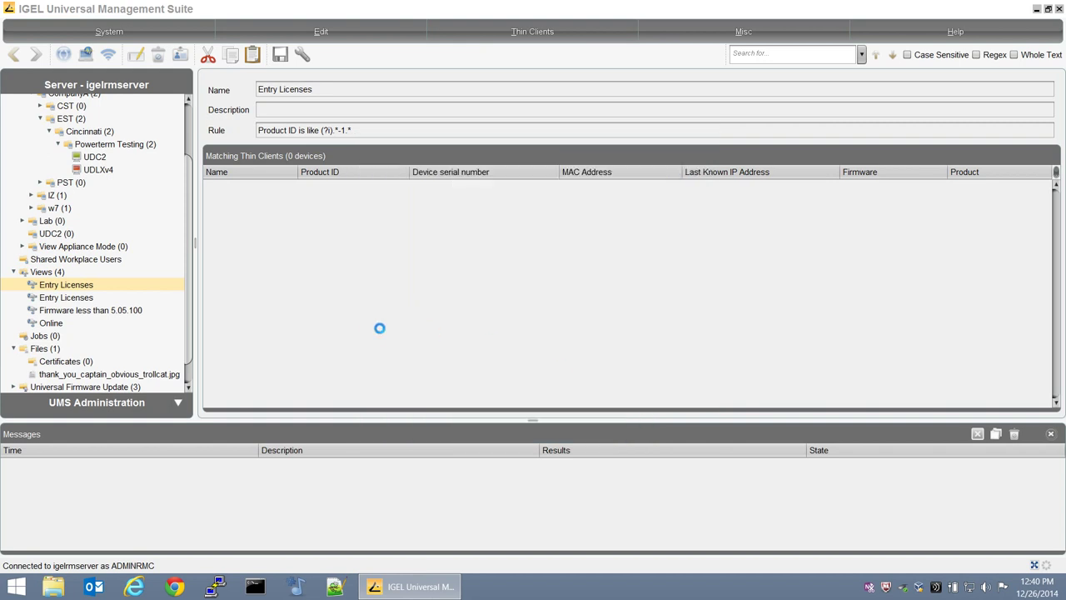
Paste another copy of the Entry Licenses view into the Views folder
{"action": "right_click", "coordinate": [60, 274]}
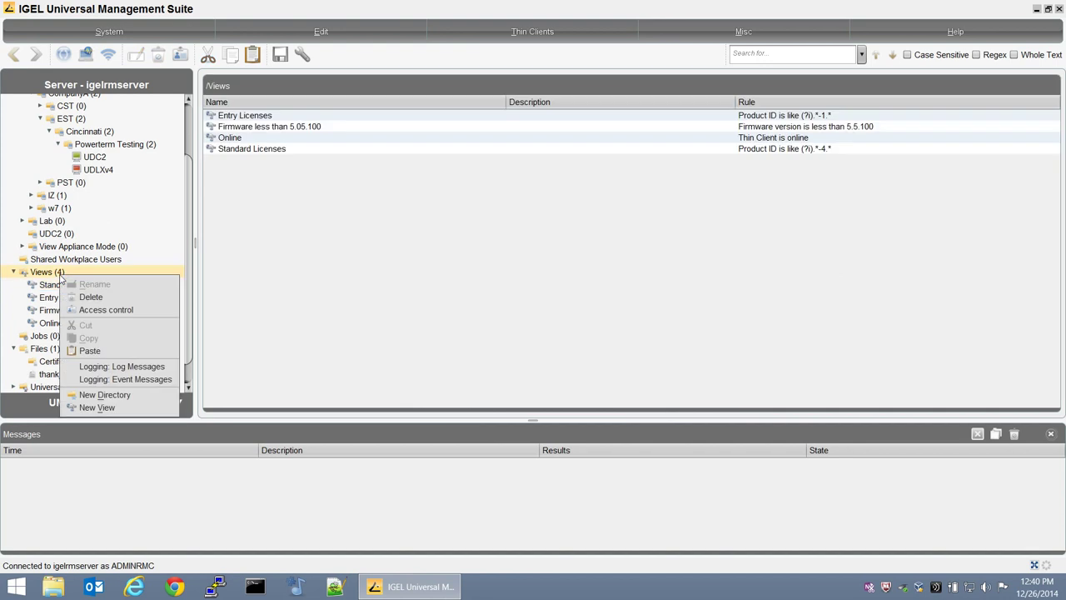
{"action": "left_click", "coordinate": [89, 351]}
Edit the newly pasted view, setting its Product ID value to (?i).*-7.* and renaming it Advanced Licenses
{"action": "left_click", "coordinate": [70, 297]}
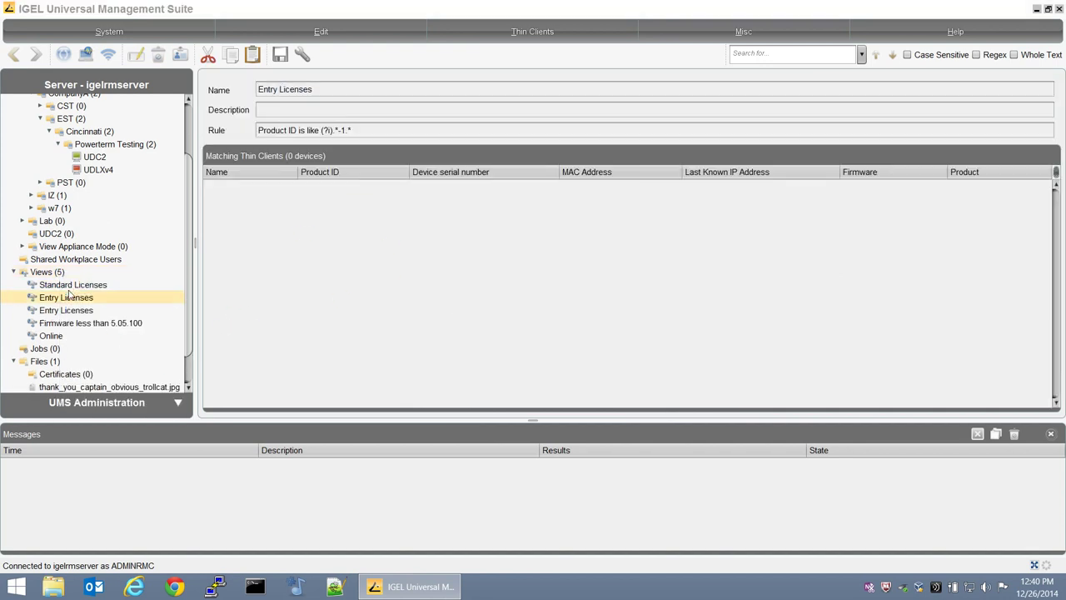
{"action": "right_click", "coordinate": [70, 298]}
{"action": "left_click", "coordinate": [84, 306]}
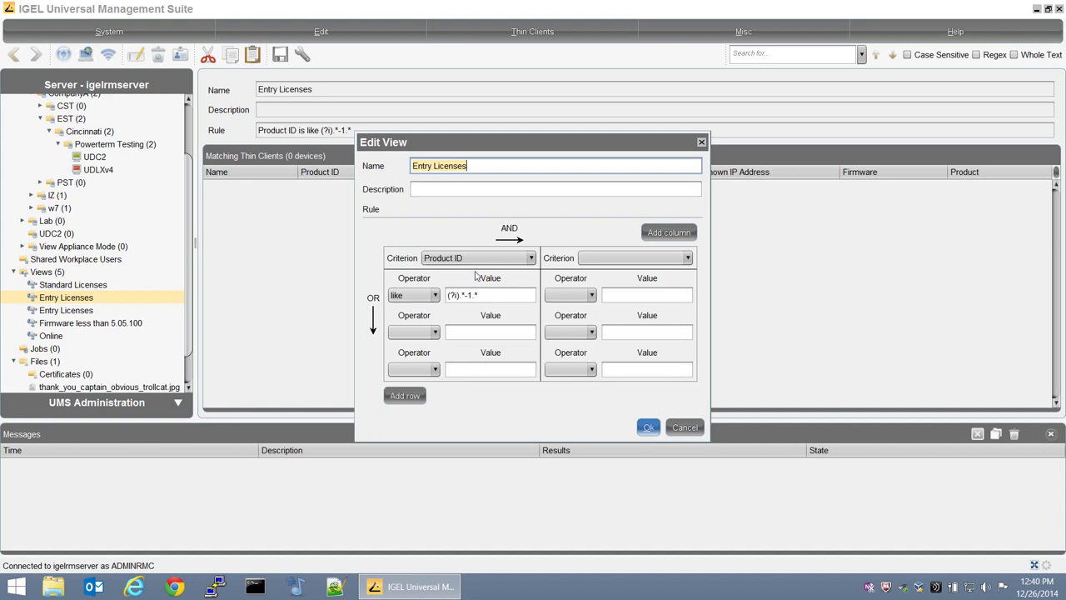
{"action": "left_click", "coordinate": [468, 295]}
{"action": "key", "text": "Delete"}
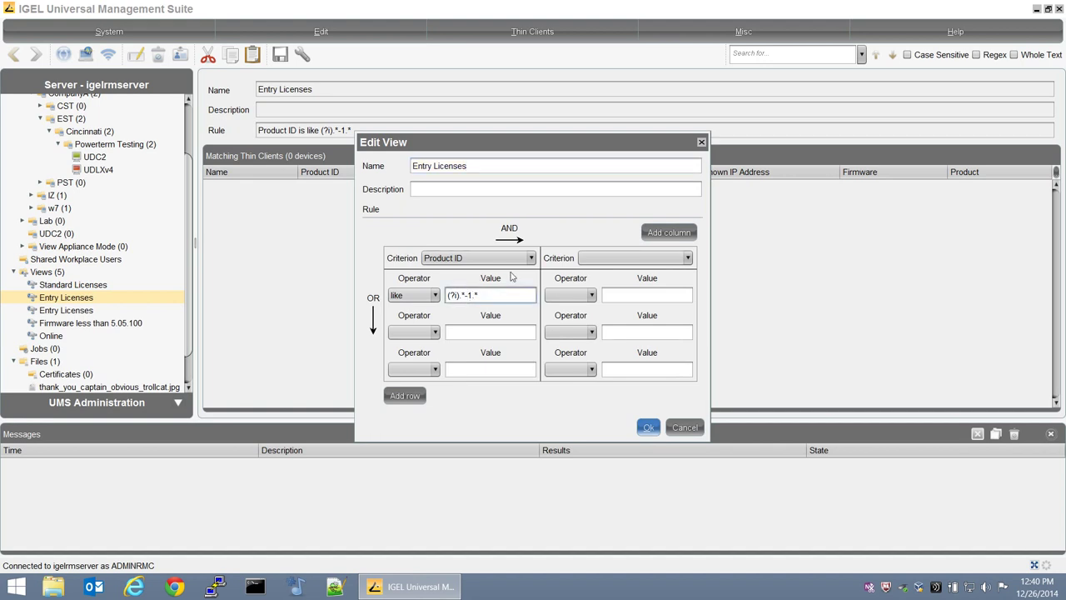
{"action": "type", "text": "7"}
{"action": "double_click", "coordinate": [415, 166]}
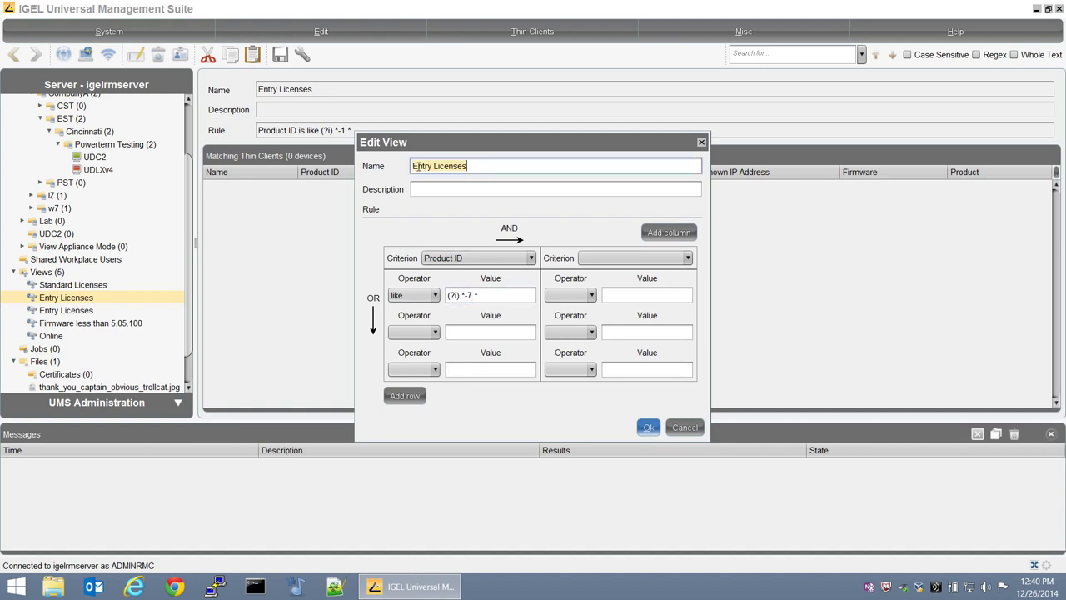
{"action": "type", "text": "Advanced"}
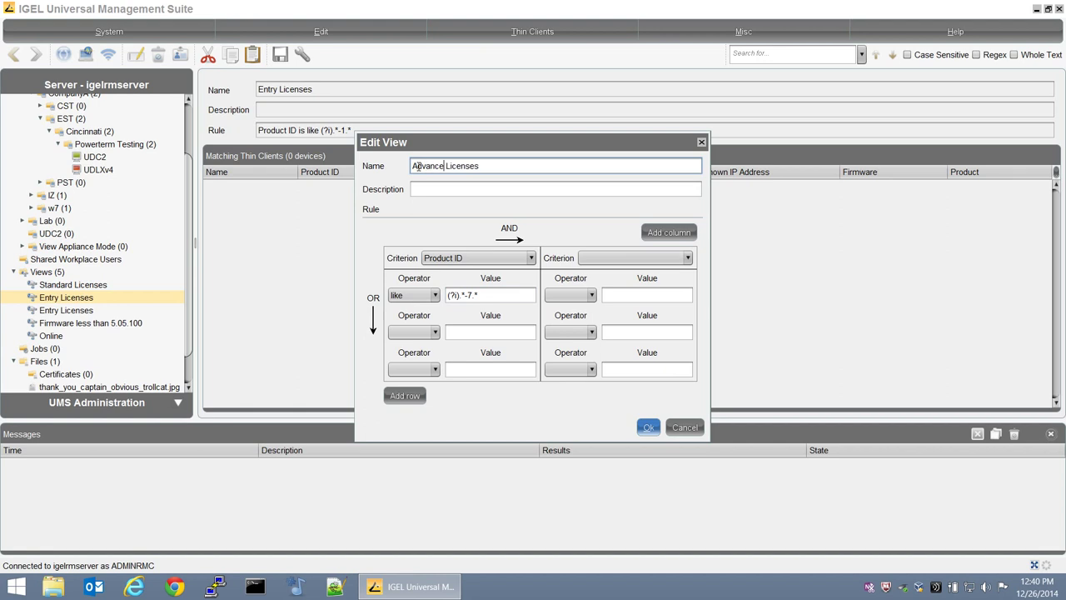
{"action": "left_click", "coordinate": [648, 427]}
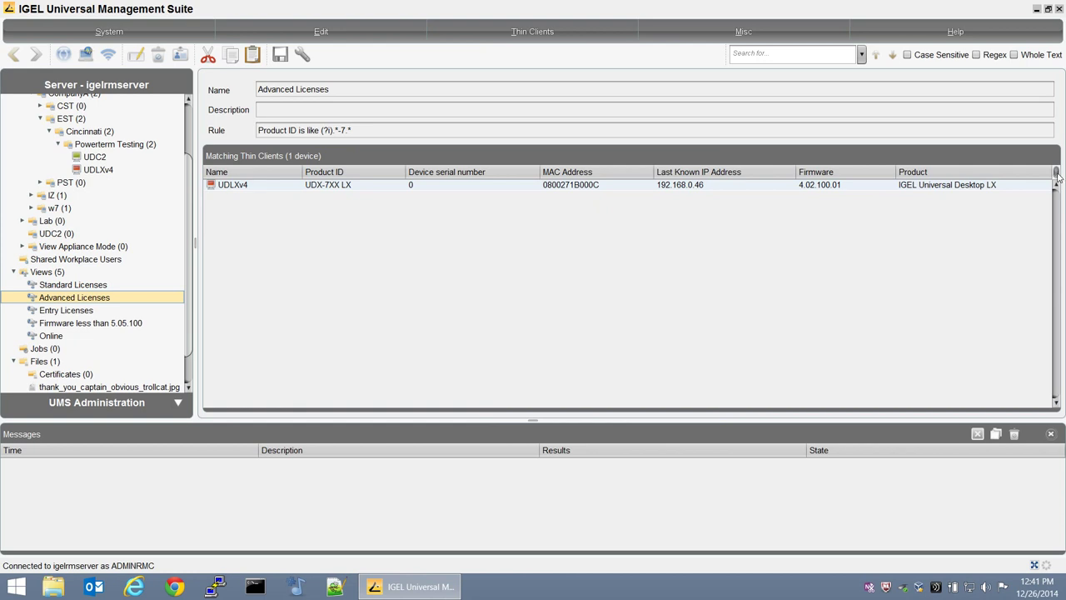
Examine which columns can be shown for the thin clients matching the Advanced Licenses view
{"action": "left_click", "coordinate": [1056, 172]}
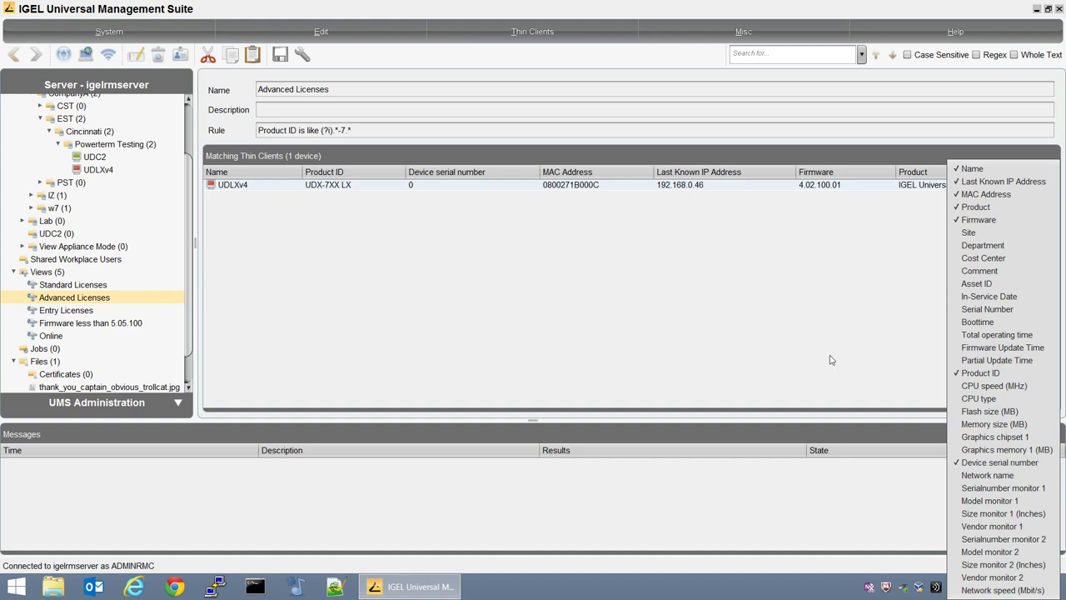
{"action": "left_click", "coordinate": [736, 331]}
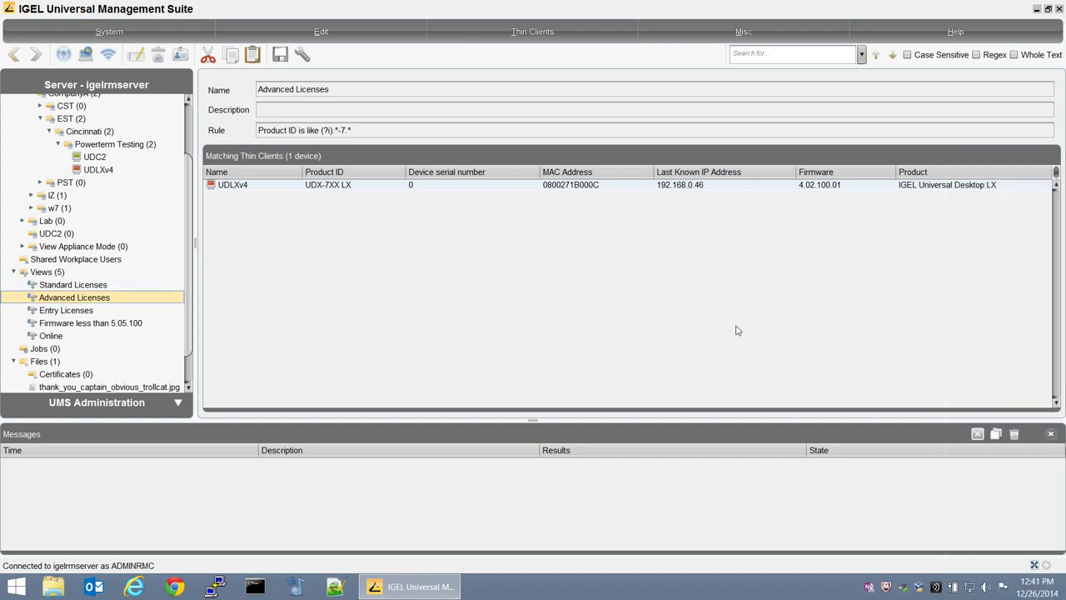
Export the Advanced Licenses view to the Desktop as thin-clients.txt in CSV format, overwriting the existing file
{"action": "right_click", "coordinate": [80, 300]}
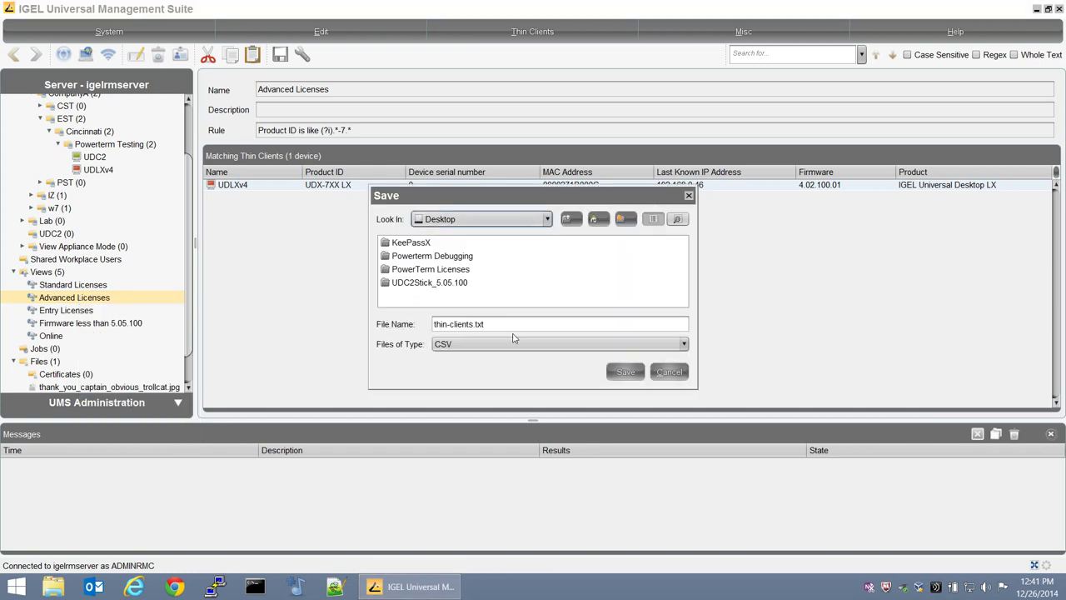
{"action": "left_click", "coordinate": [470, 348]}
{"action": "left_click", "coordinate": [469, 347]}
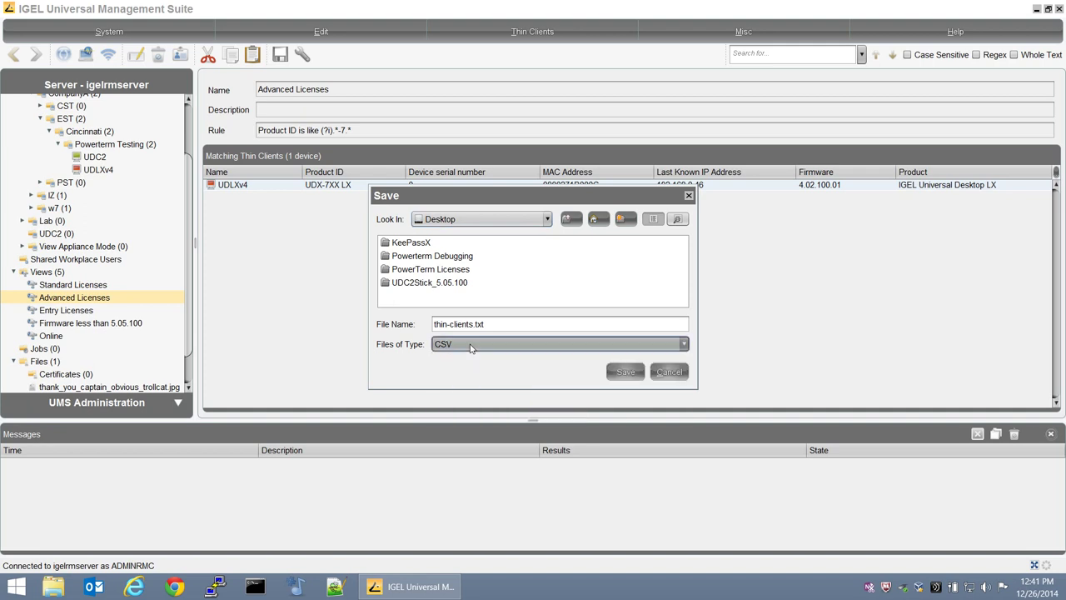
{"action": "left_click", "coordinate": [623, 371]}
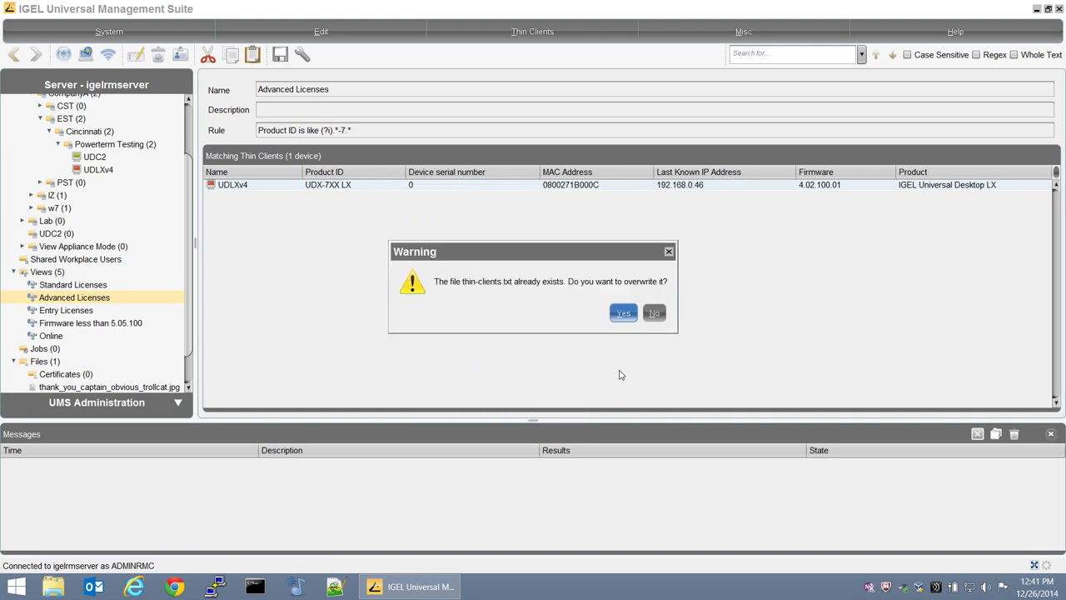
{"action": "left_click", "coordinate": [624, 315]}
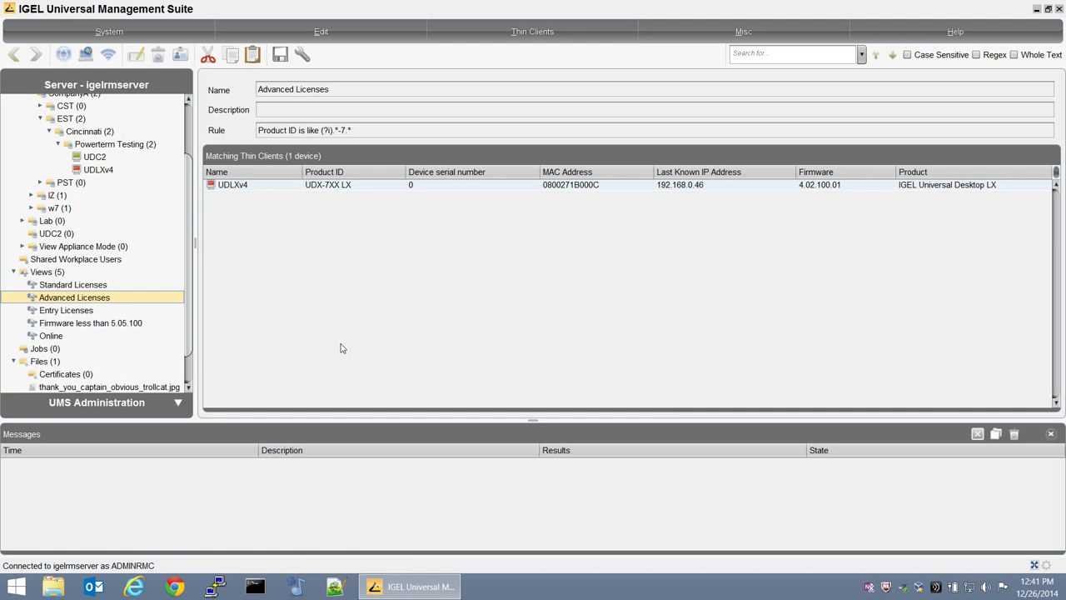
Launch Excel and open the recent file thin-clients.txt from the Desktop for text import
{"action": "left_click", "coordinate": [39, 578]}
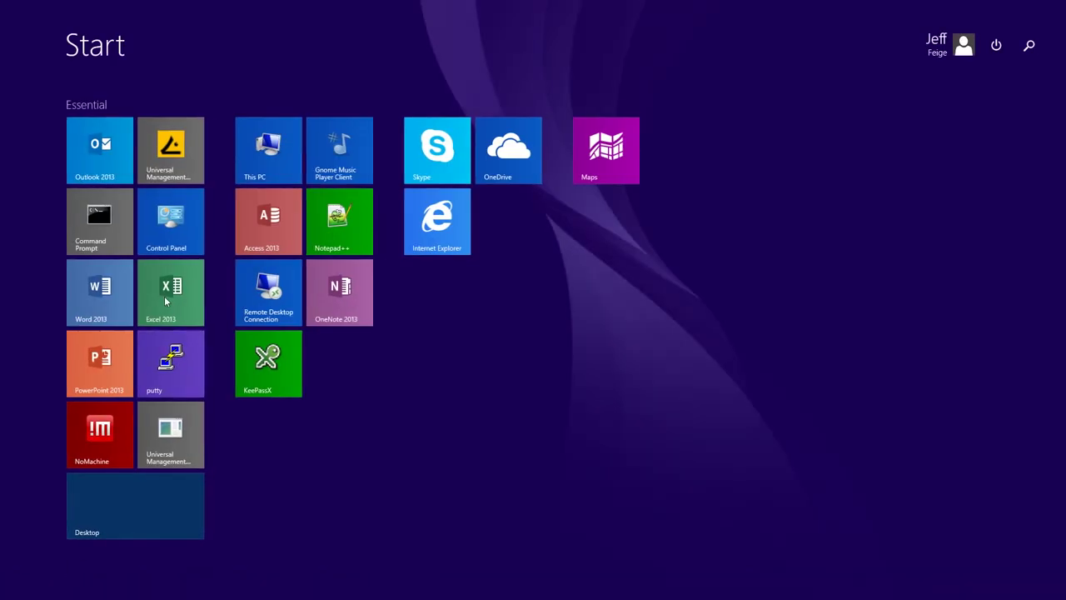
{"action": "left_click", "coordinate": [166, 302]}
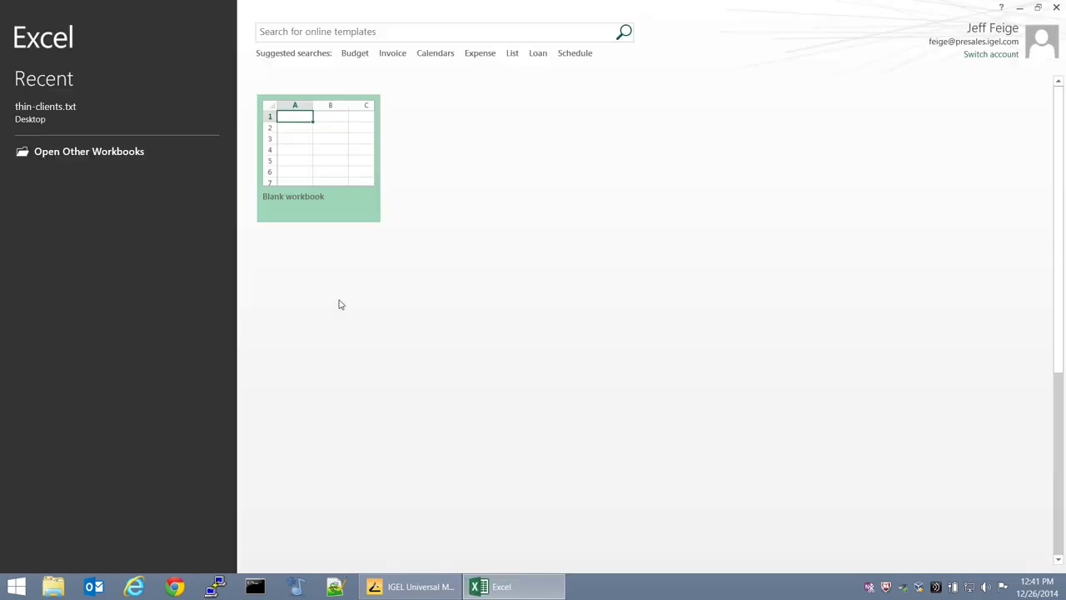
{"action": "left_click", "coordinate": [54, 111]}
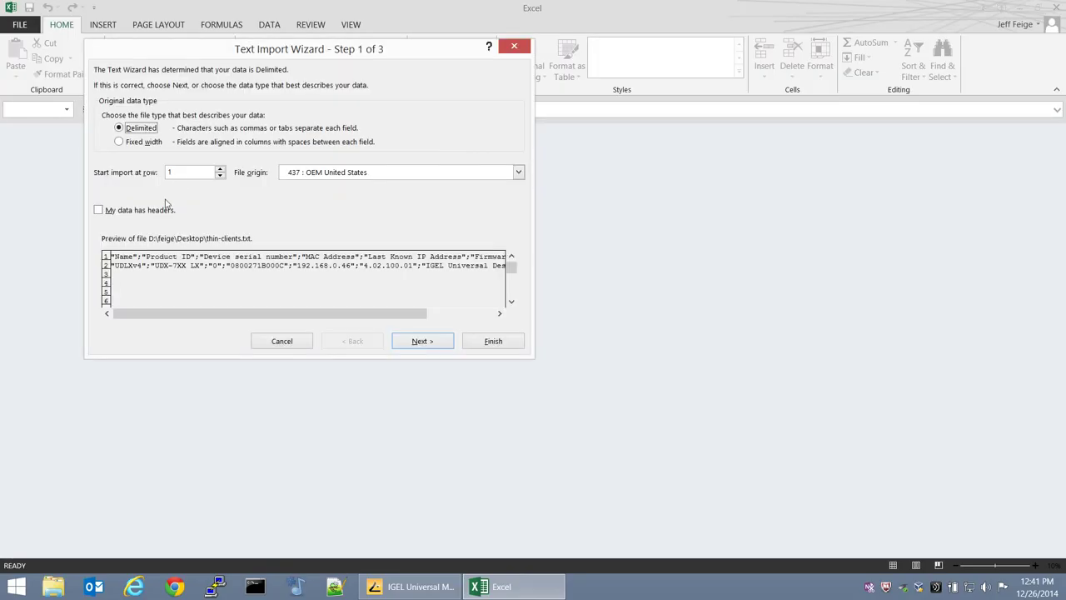
Mark the imported data as having headers and split it using semicolon as the only delimiter instead of tab
{"action": "left_click", "coordinate": [158, 210]}
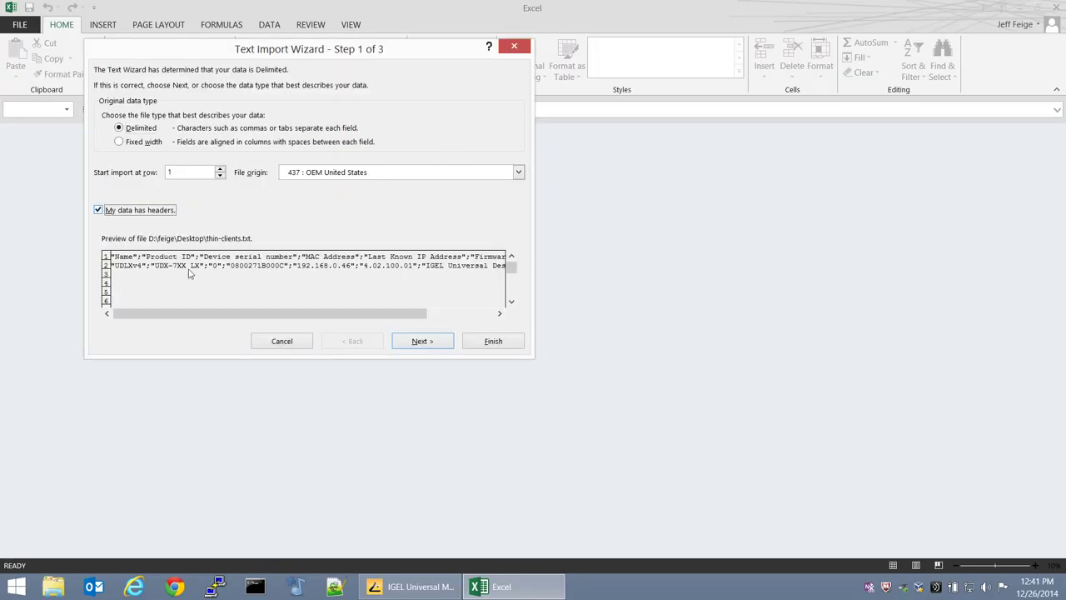
{"action": "left_click", "coordinate": [422, 342]}
{"action": "left_click", "coordinate": [129, 118]}
{"action": "left_click", "coordinate": [114, 104]}
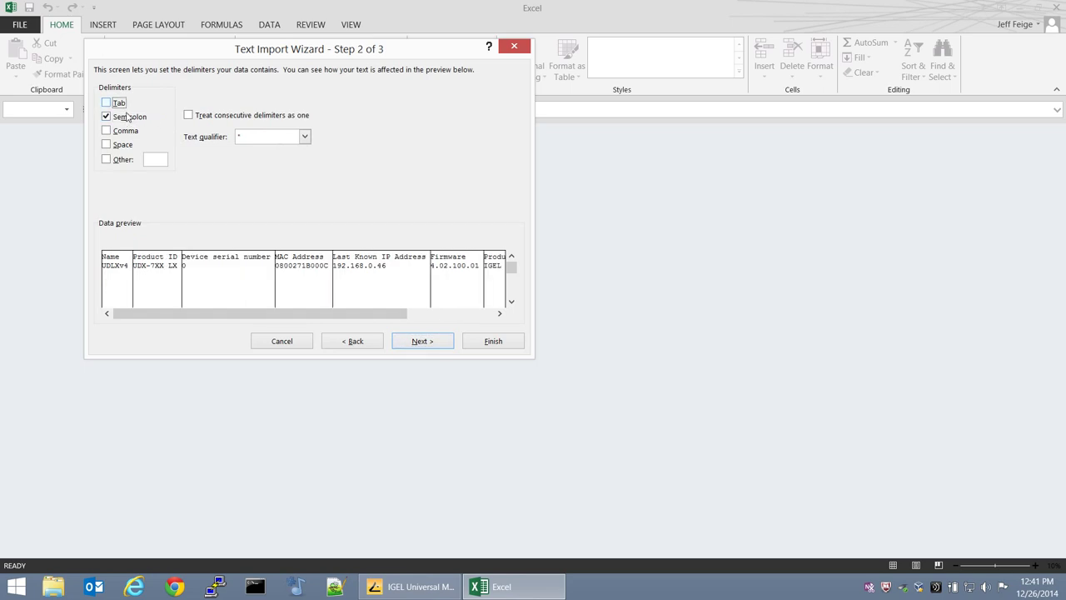
{"action": "left_click", "coordinate": [422, 342]}
Set the data format of all columns, from Name through the last one, to Text and finish the import
{"action": "left_click_drag", "start_coordinate": [371, 316], "coordinate": [442, 316]}
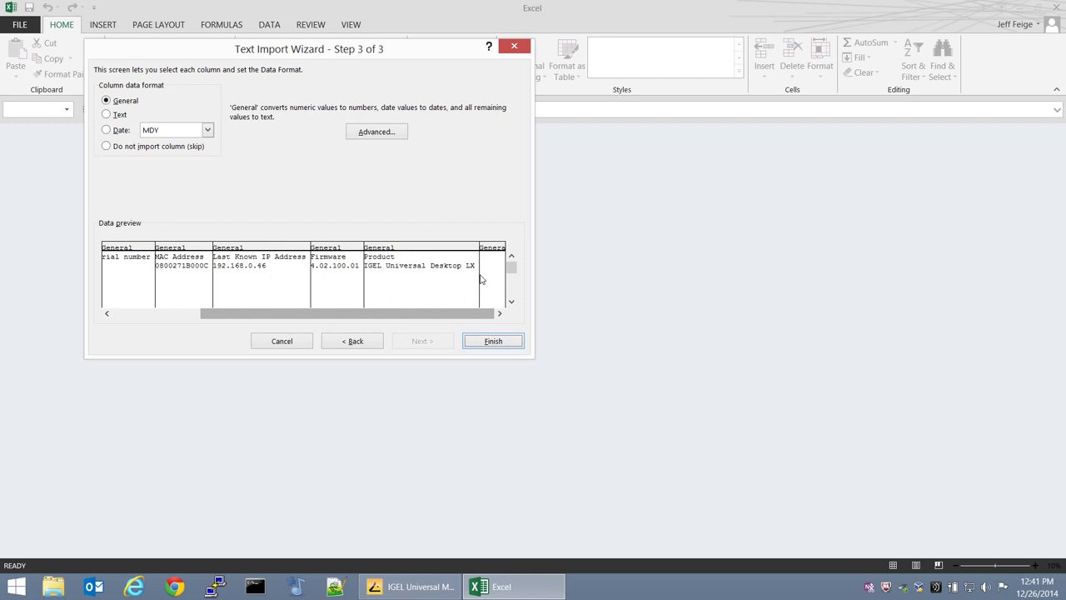
{"action": "left_click", "coordinate": [455, 254], "text": "shift"}
{"action": "left_click", "coordinate": [114, 118]}
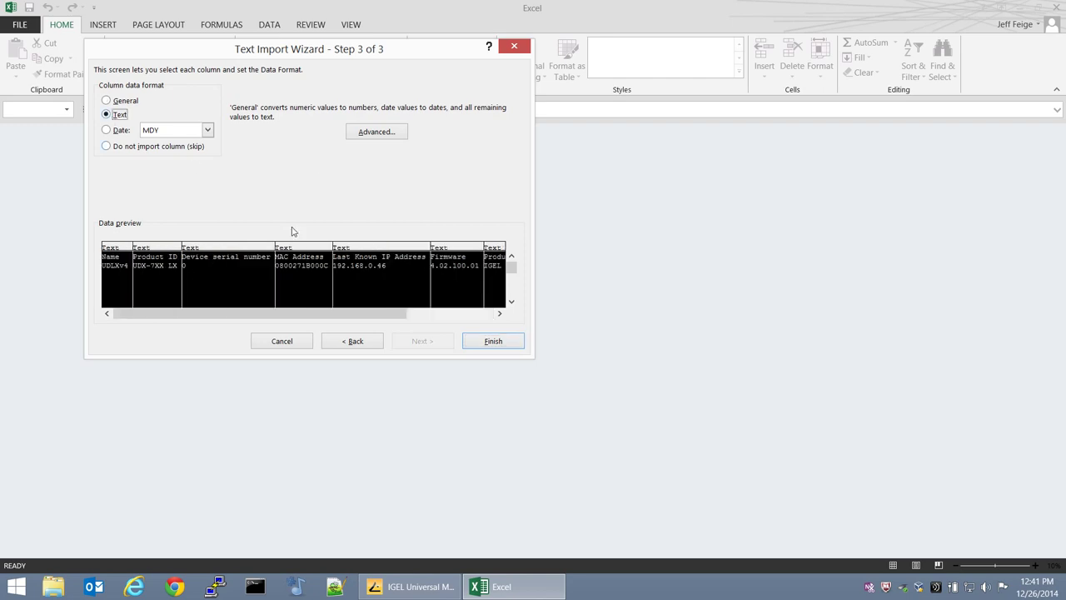
{"action": "left_click", "coordinate": [492, 340]}
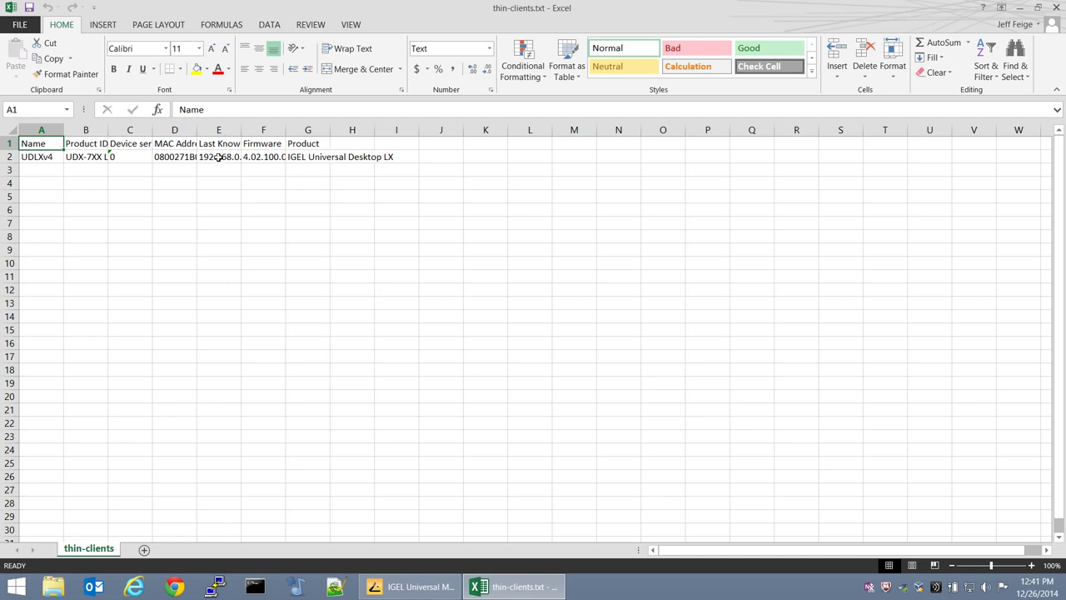
Widen the MAC Address column, fit the Product ID column to its contents, and close the thin-clients.txt workbook
{"action": "left_click_drag", "start_coordinate": [199, 132], "coordinate": [267, 132]}
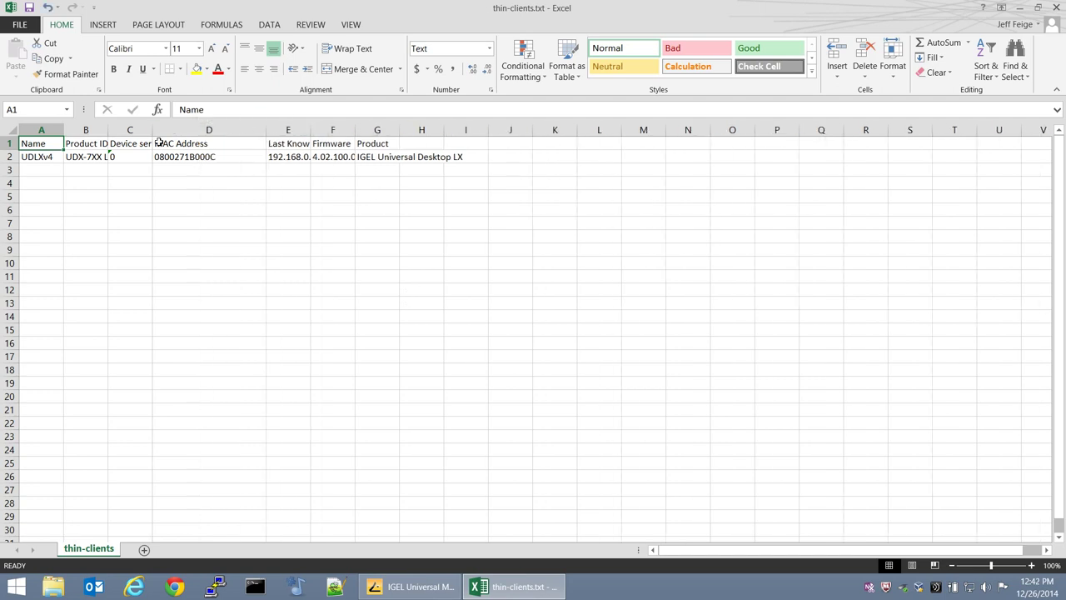
{"action": "double_click", "coordinate": [110, 132]}
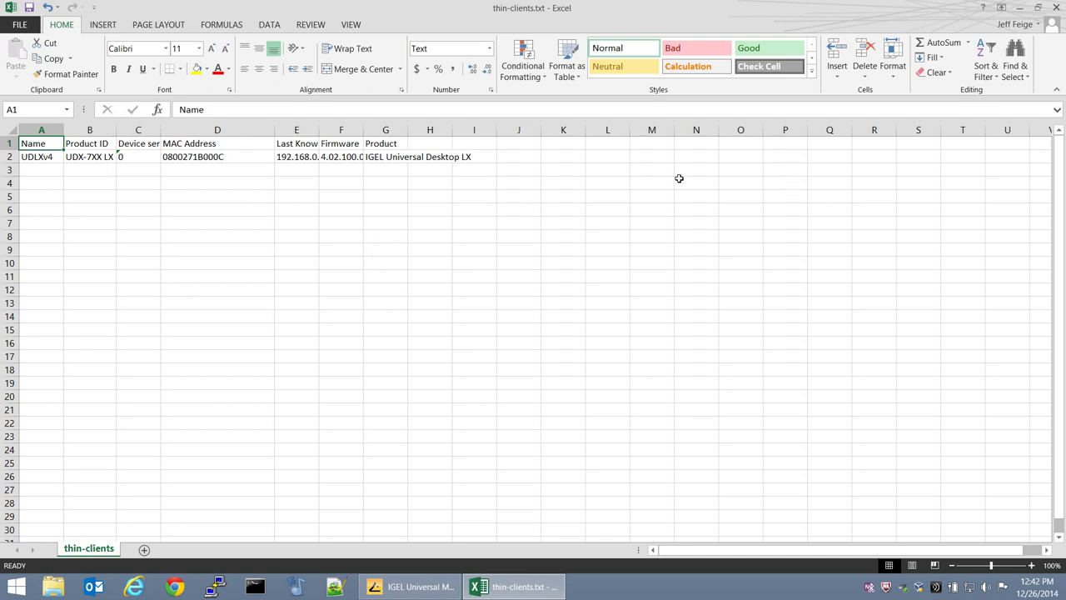
{"action": "left_click", "coordinate": [1056, 8]}
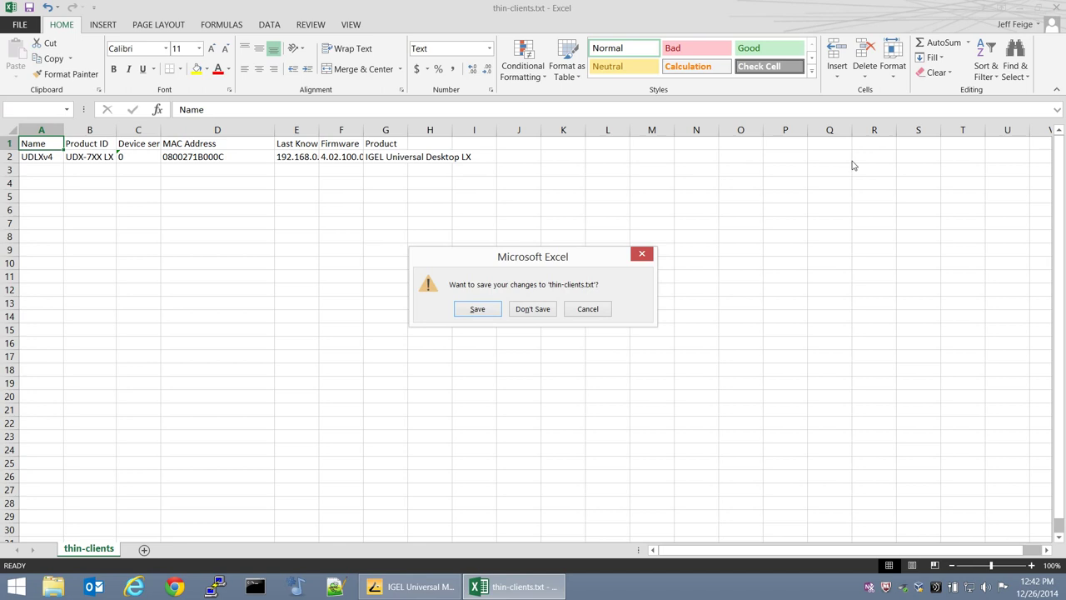